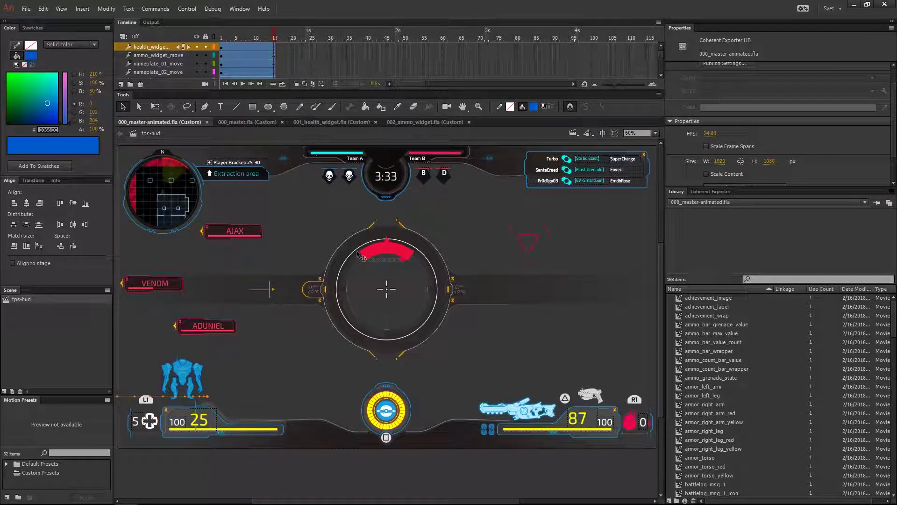
- Inspect the health, ammo, minimap and battlelog widgets on the fps-hud stage of 000_master-animated.fla
click(196, 423)
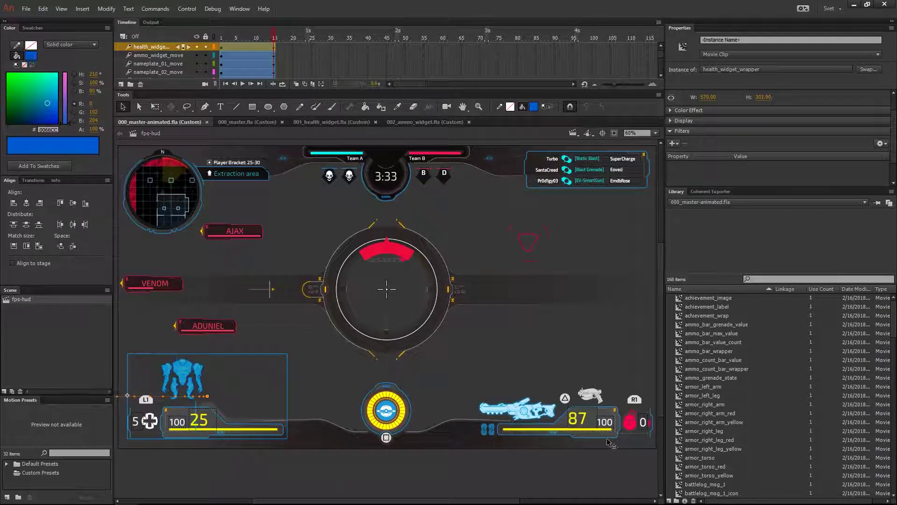
click(592, 428)
click(185, 213)
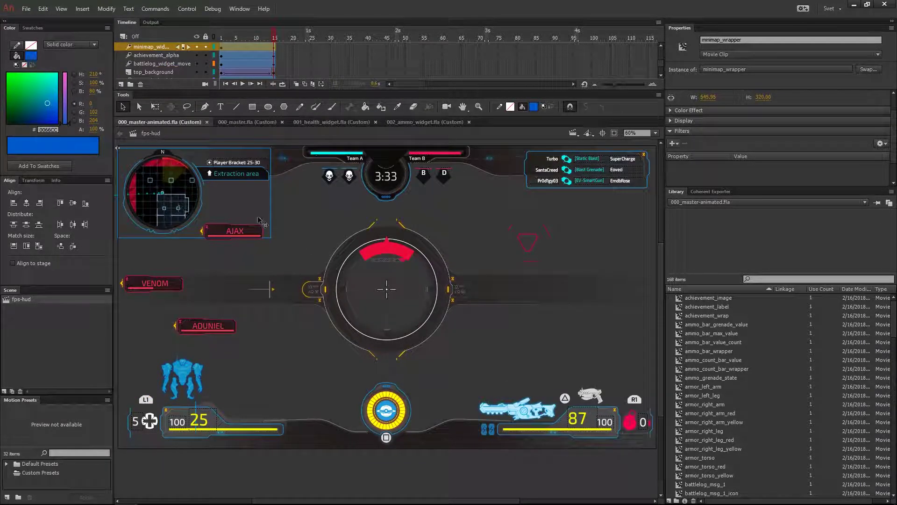
click(586, 179)
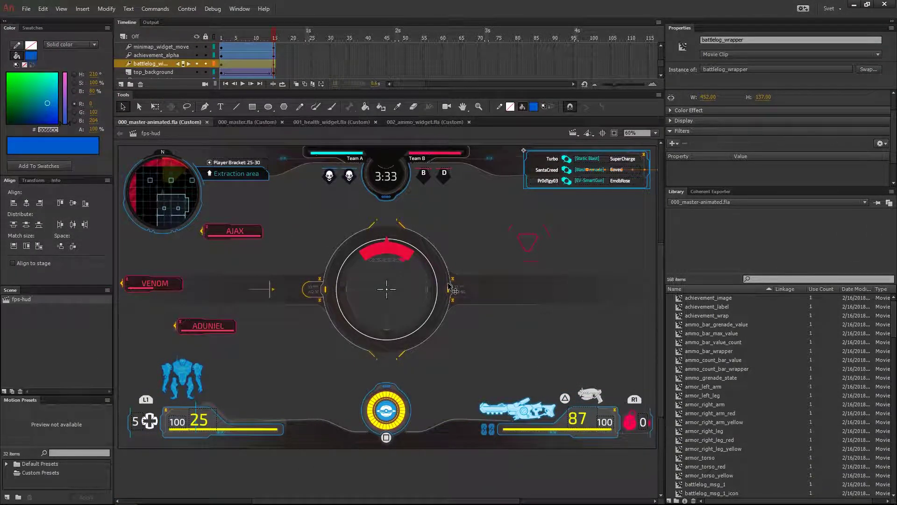
- Look over the health and ammo widget source files, ending on the blank 000_master.fla
click(332, 121)
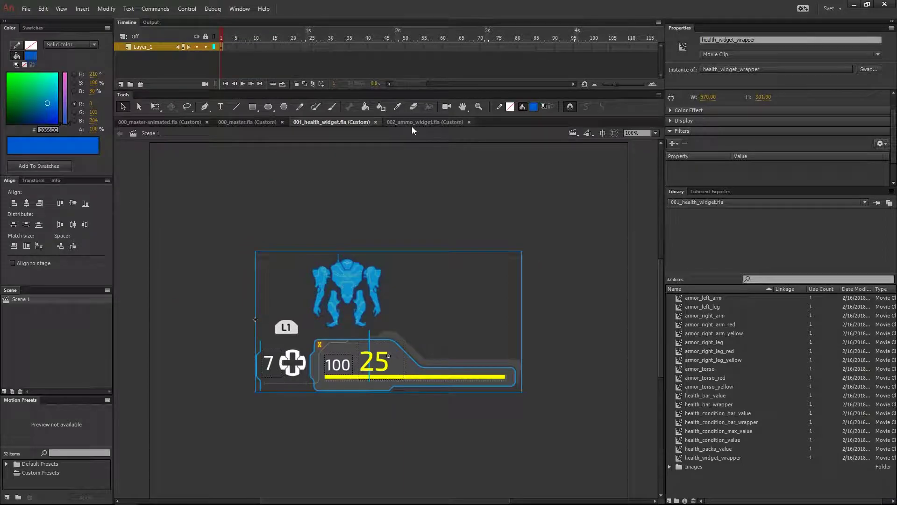
click(414, 123)
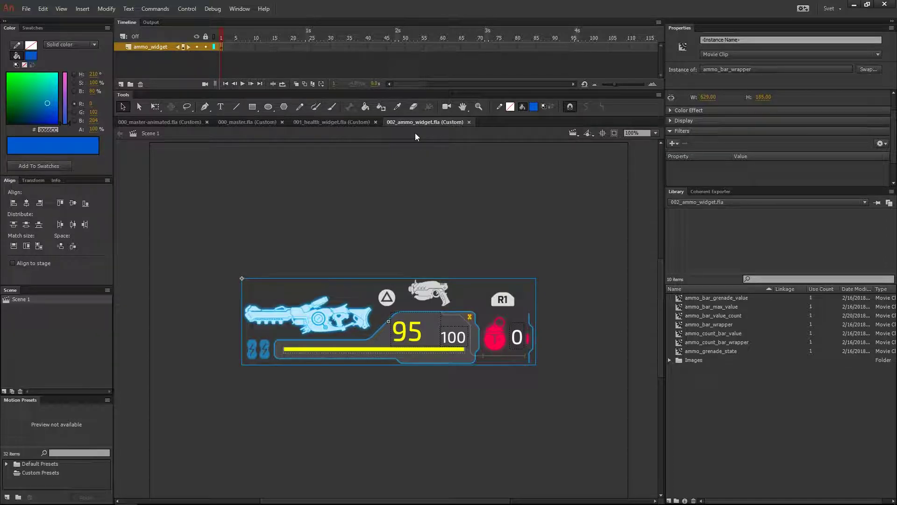
click(236, 121)
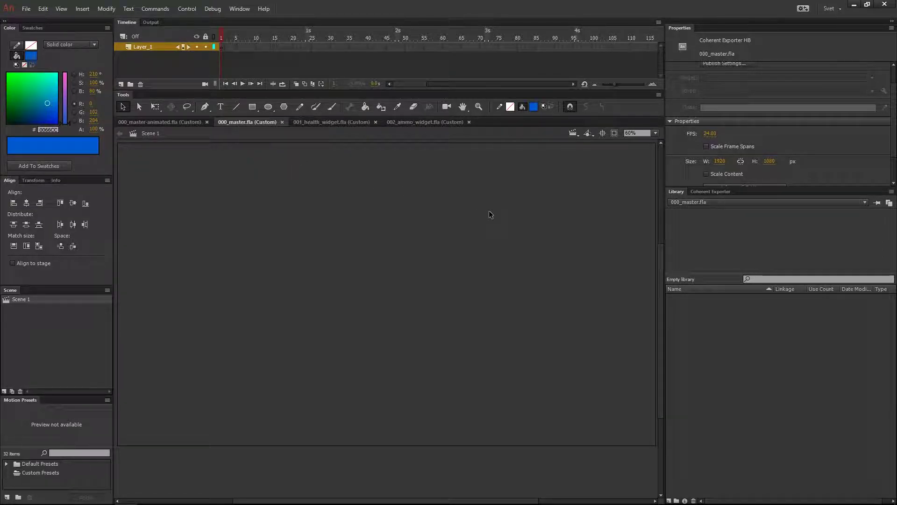
- Place health_widget_wrapper from the 001_health_widget.fla library at the stage's lower left
click(713, 203)
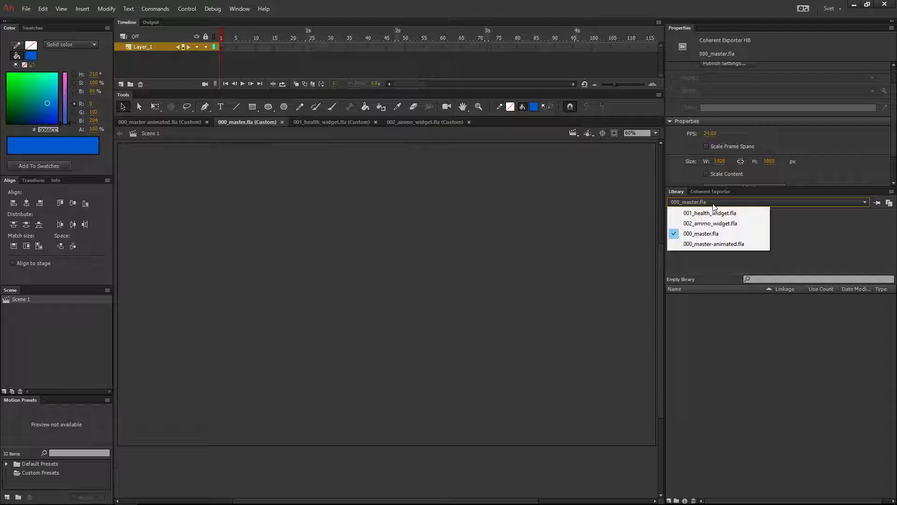
click(716, 213)
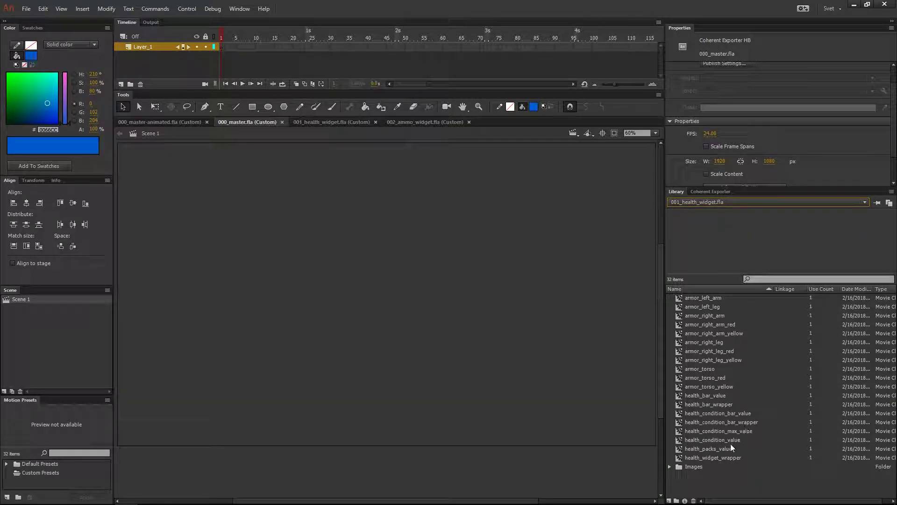
click(726, 457)
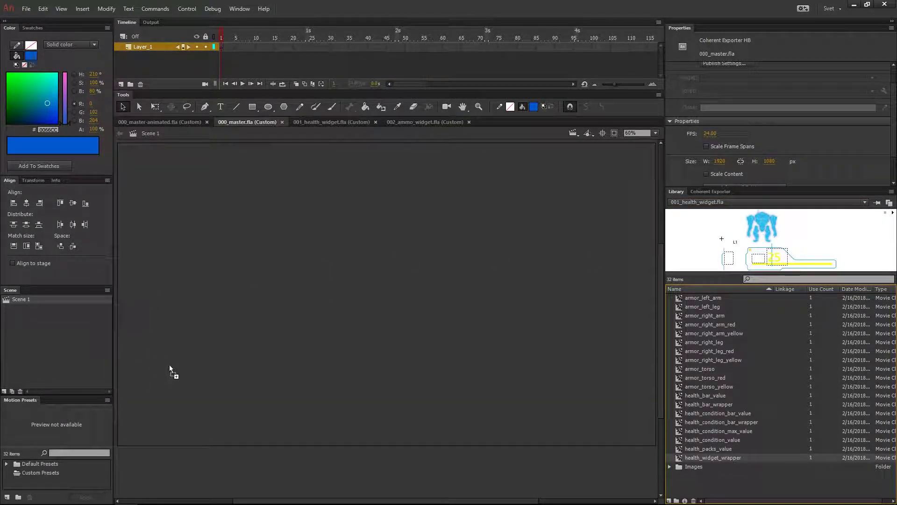
mouse_move(169, 366)
mouse_down()
mouse_move(178, 377)
mouse_move(191, 374)
mouse_up()
- Place ammo_bar_wrapper from 002_ammo_widget.fla right of the health widget, then show the master library
click(748, 202)
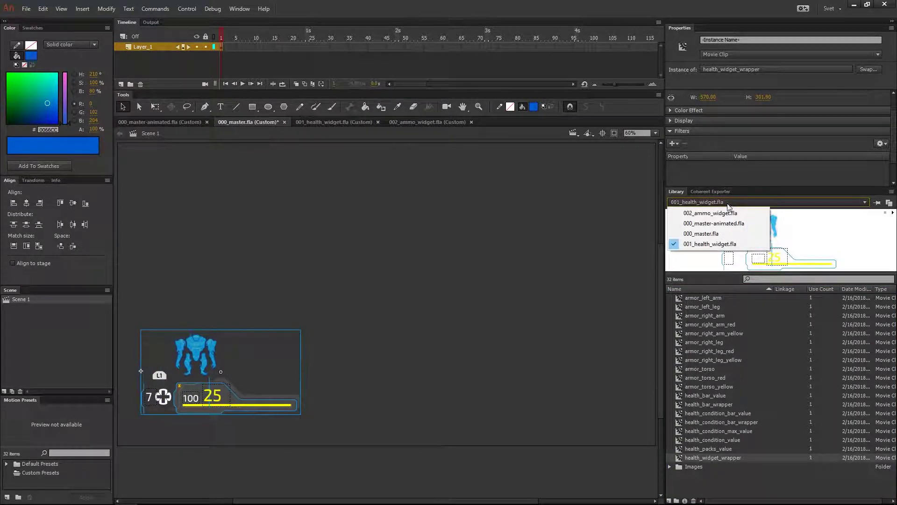
click(723, 214)
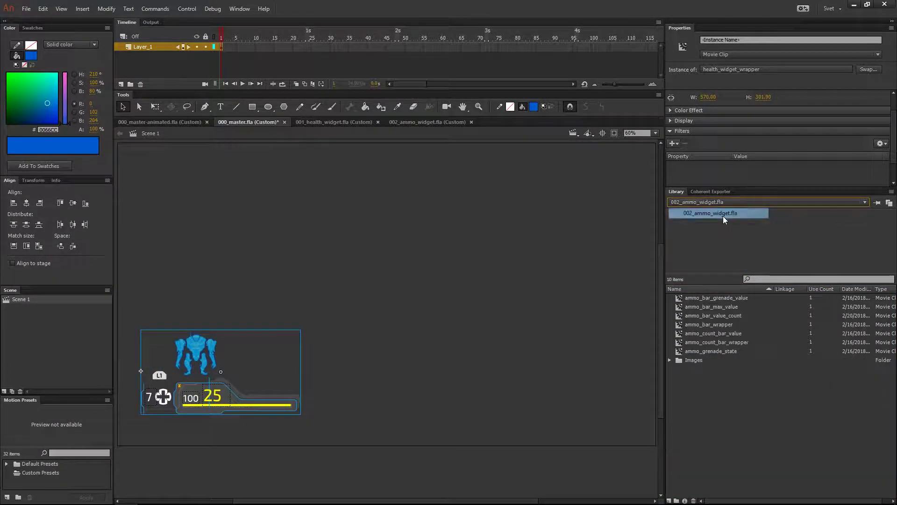
click(717, 342)
drag(720, 325, 646, 290)
mouse_move(512, 373)
mouse_down()
mouse_move(515, 394)
mouse_move(548, 394)
mouse_up()
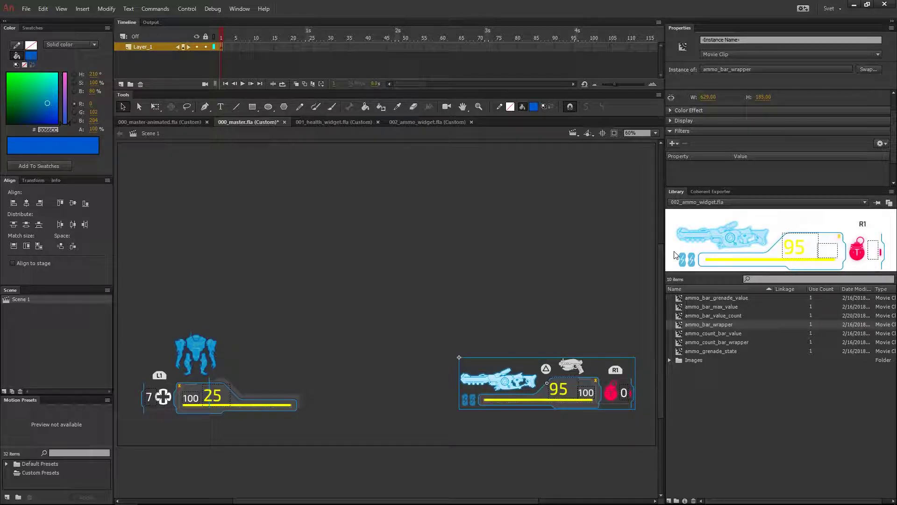
click(758, 203)
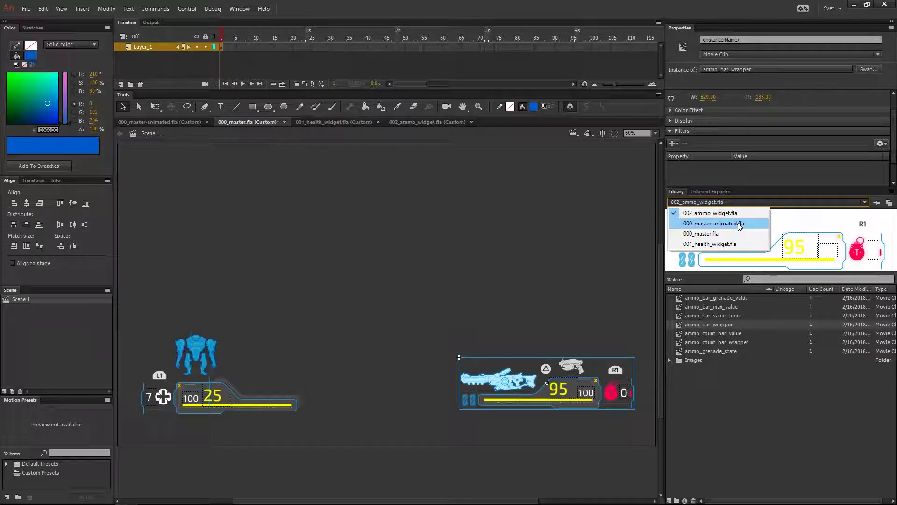
click(687, 234)
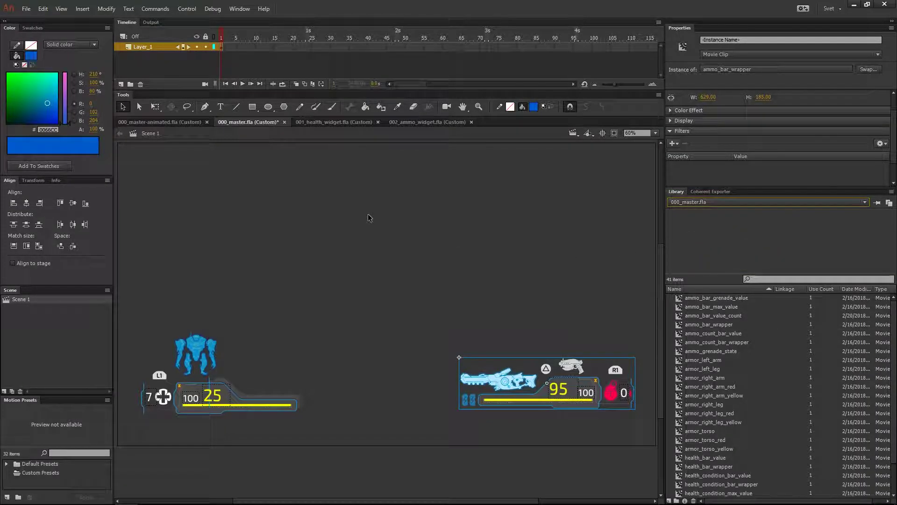
- Save 000_master.fla and reveal the health widget's symbol in its library
key(ctrl+s)
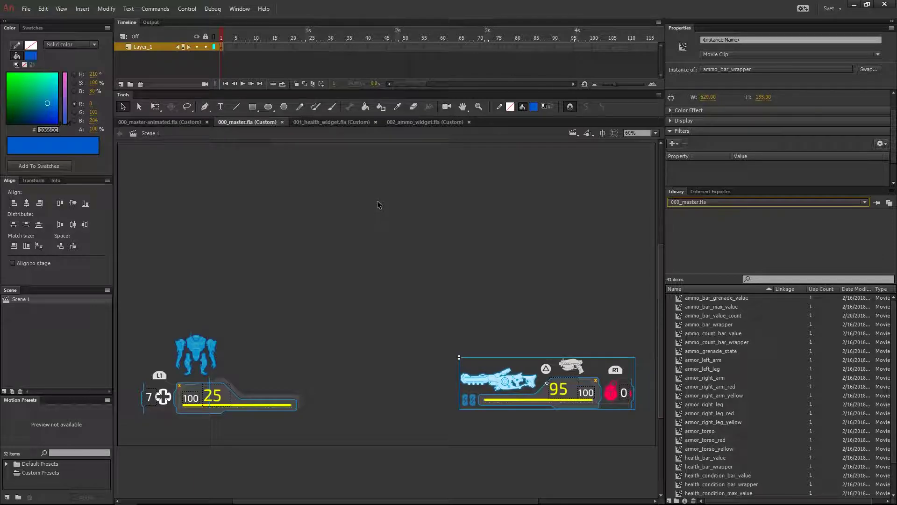
click(224, 395)
right_click(220, 396)
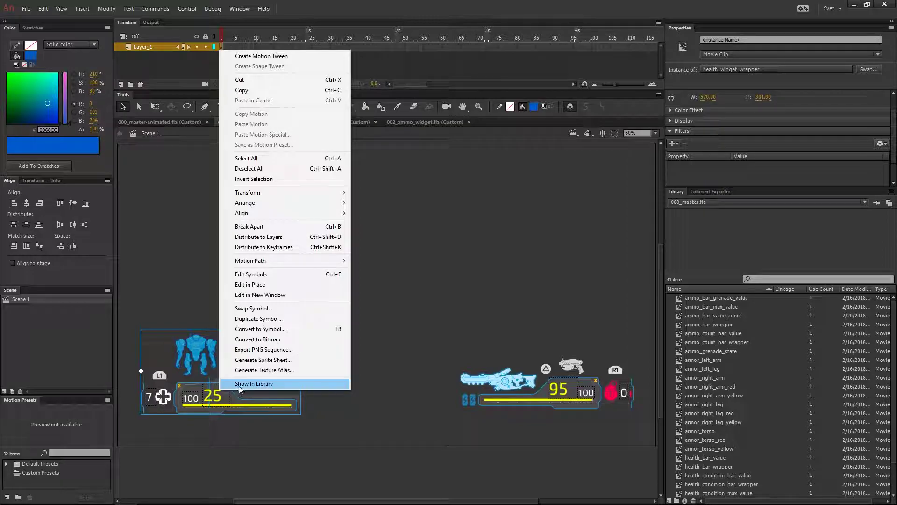
click(244, 386)
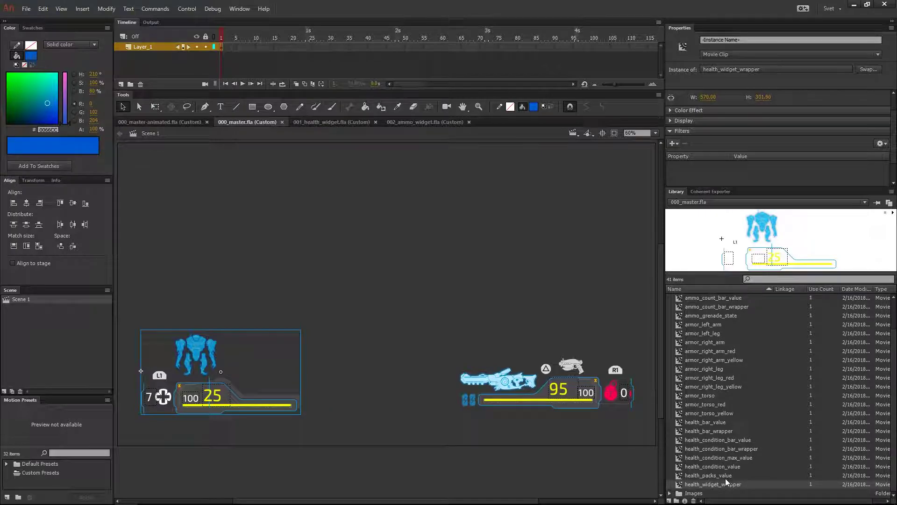
- Set health_widget_wrapper's source file to 001_health_widget.fla in the Authortime-Sharing-Animate folder
right_click(728, 484)
click(758, 404)
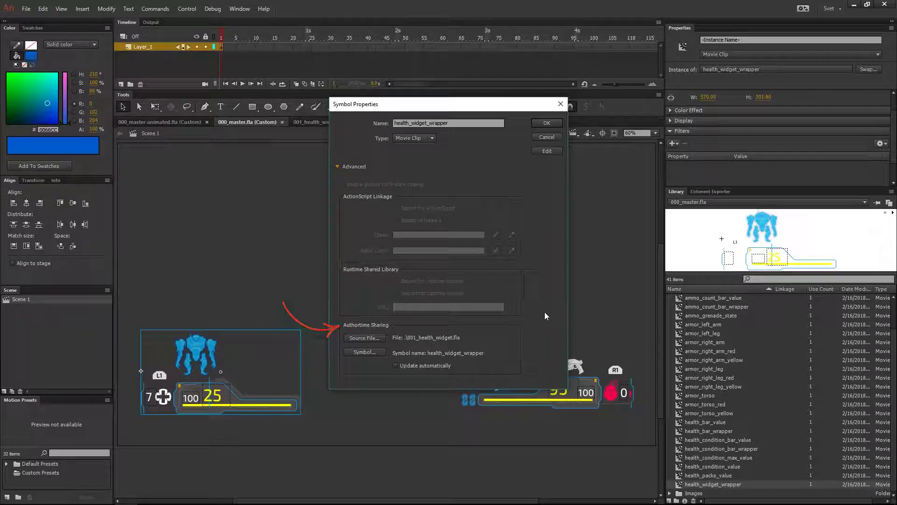
click(370, 337)
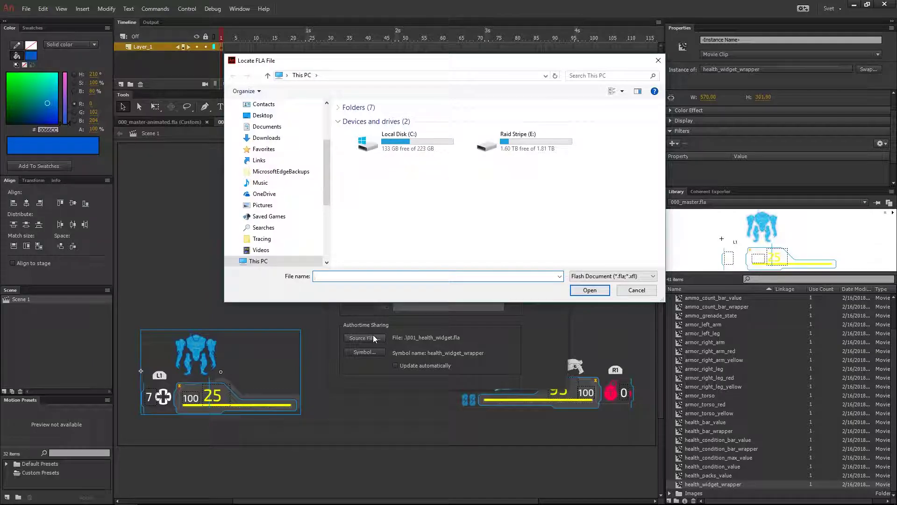
double_click(516, 146)
double_click(371, 128)
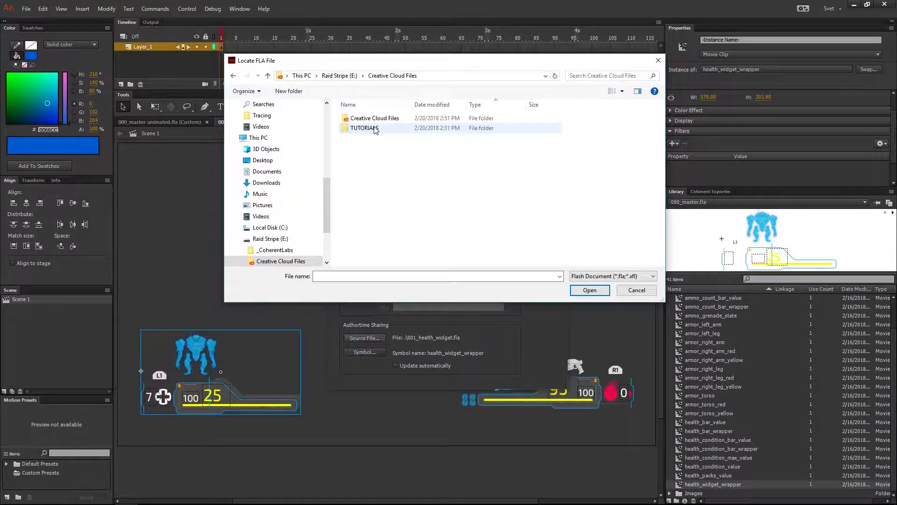
double_click(371, 128)
double_click(373, 176)
click(379, 197)
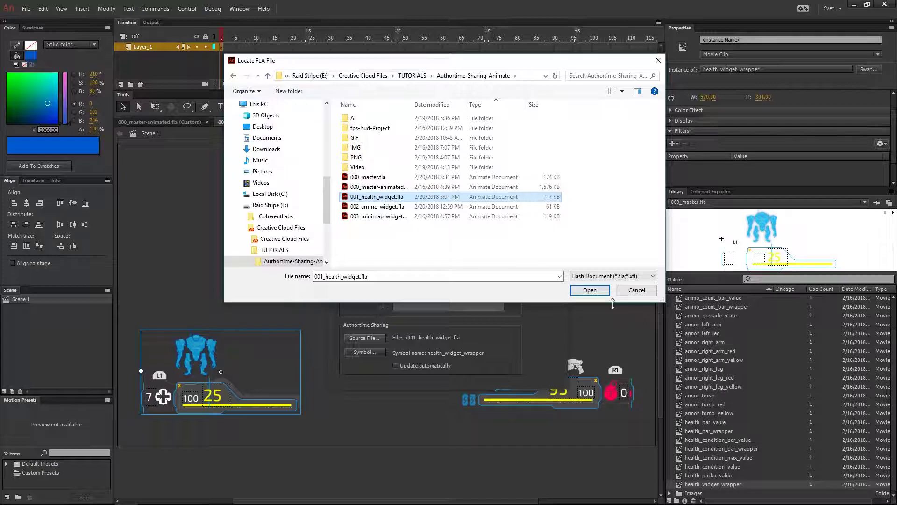
click(590, 290)
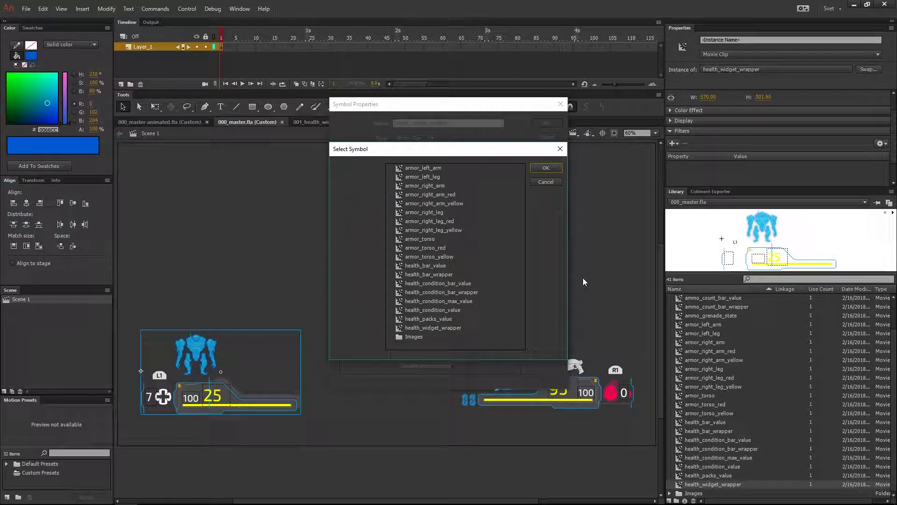
- Link to the health_widget_wrapper symbol with Update automatically on, and confirm
click(459, 328)
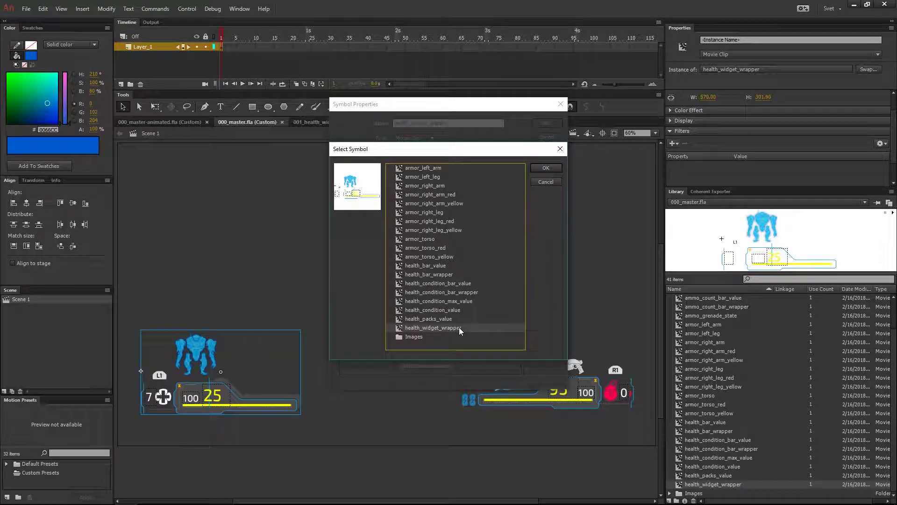
click(546, 167)
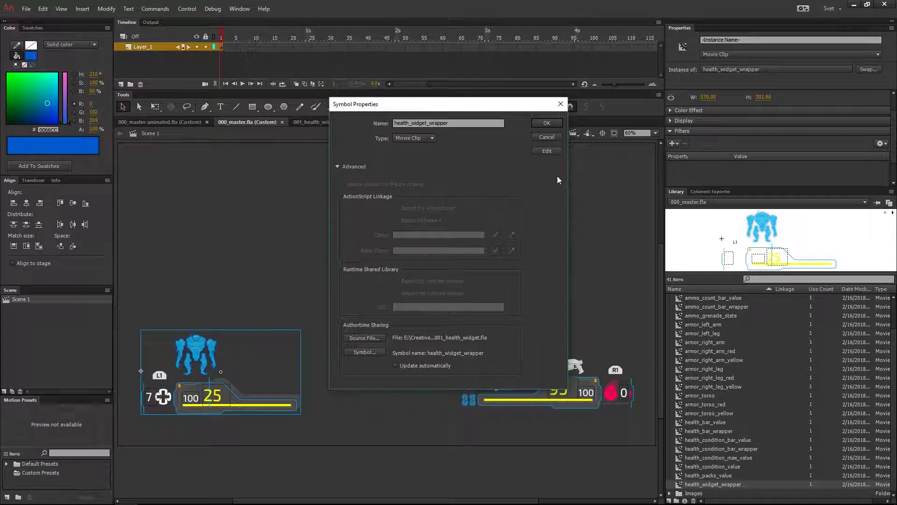
click(432, 364)
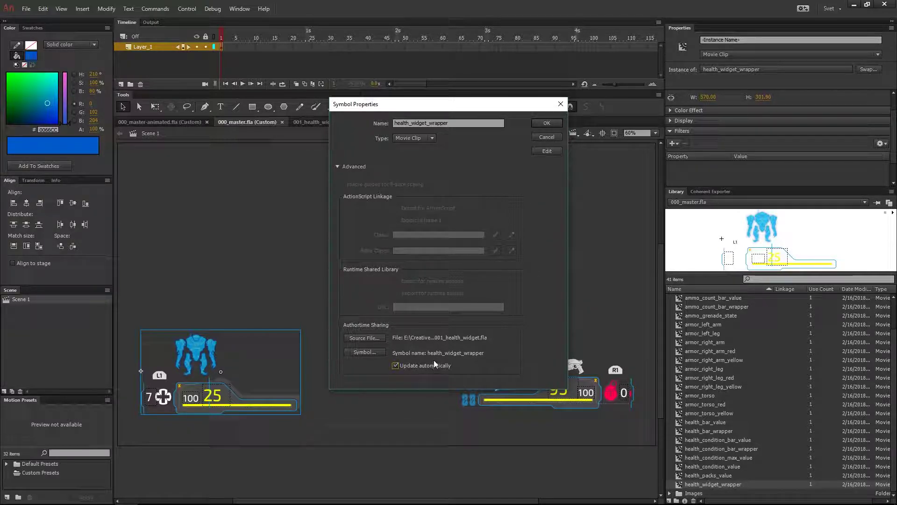
click(546, 123)
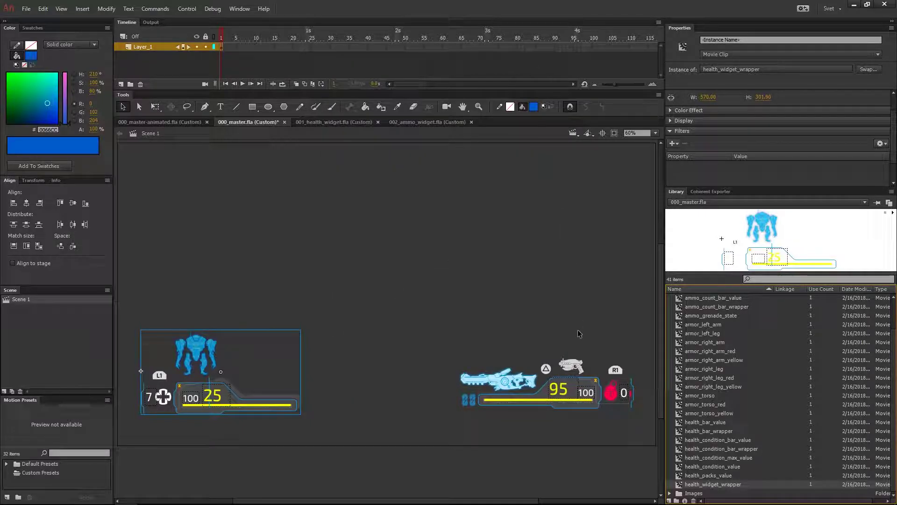
- Locate the ammo widget's ammo_bar_wrapper symbol in the library and open its Properties
click(556, 393)
right_click(556, 393)
click(603, 377)
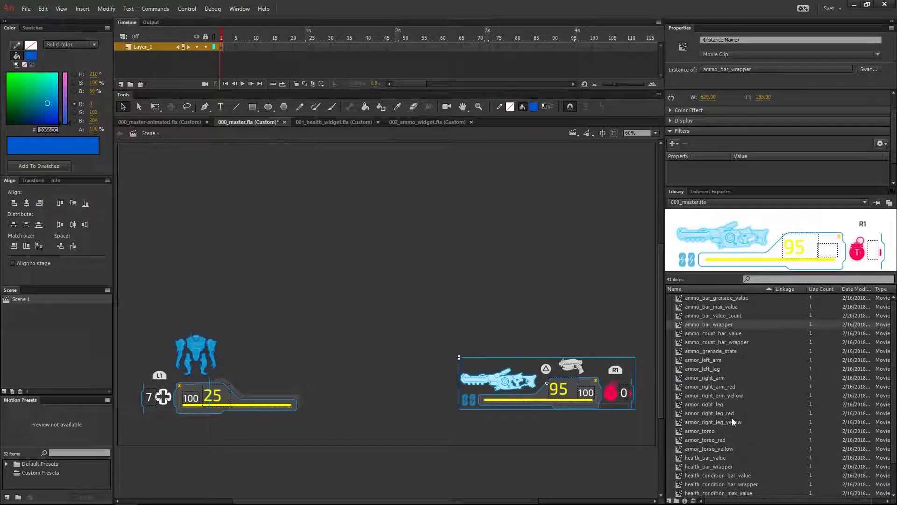
right_click(717, 324)
click(753, 243)
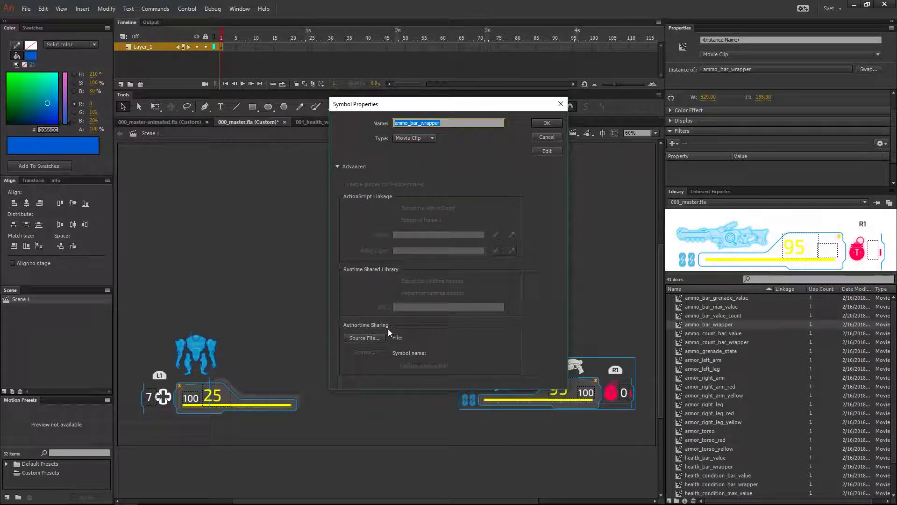
- Link ammo_bar_wrapper to the same-named symbol in 002_ammo_widget.fla and confirm the settings
click(376, 337)
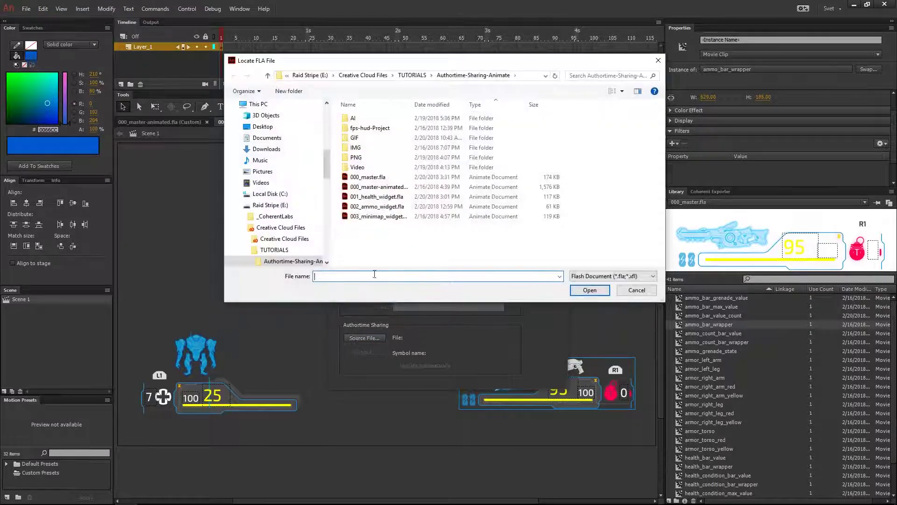
click(378, 207)
click(589, 290)
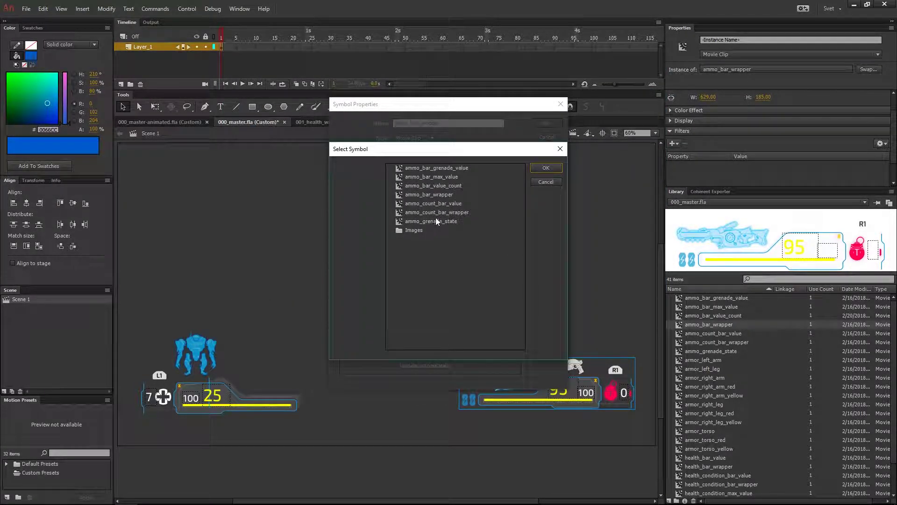
click(437, 195)
click(544, 168)
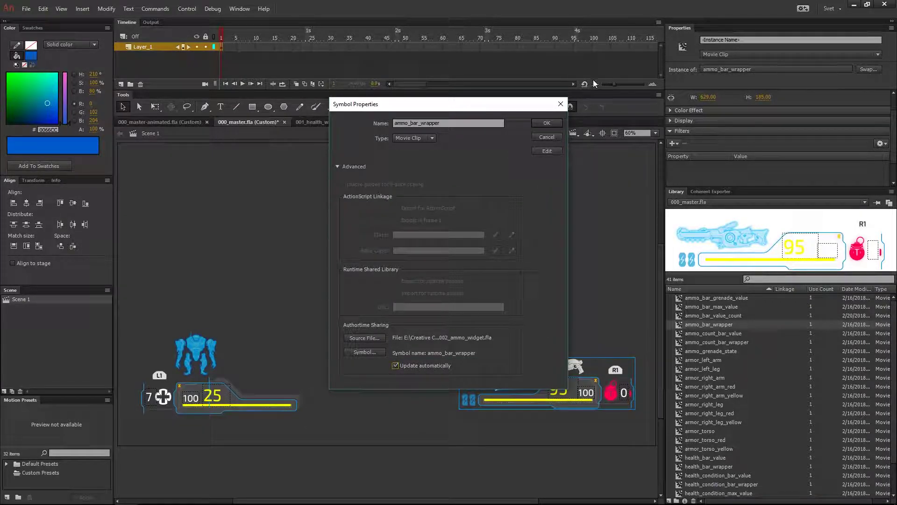
click(548, 123)
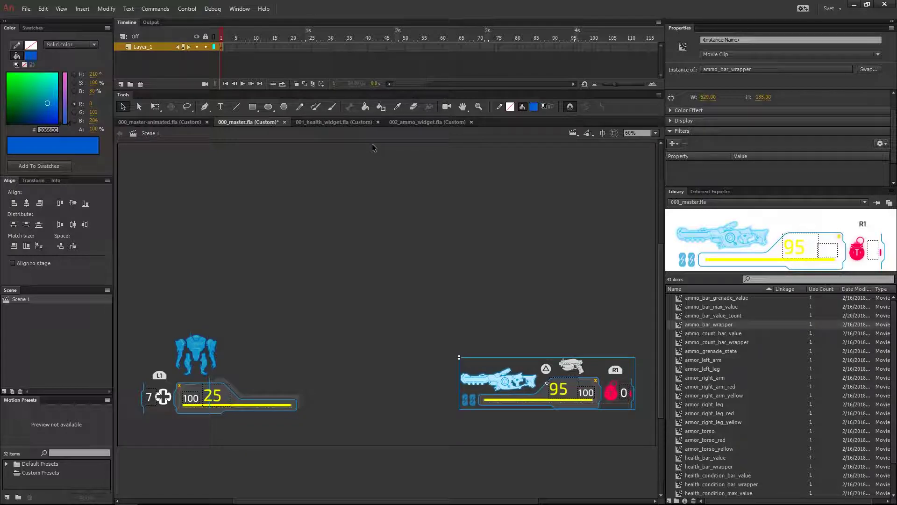
- Change the ammo count in 002_ammo_widget.fla from 95 to 85, save, and check 000_master.fla
click(439, 123)
double_click(411, 333)
double_click(407, 333)
double_click(410, 332)
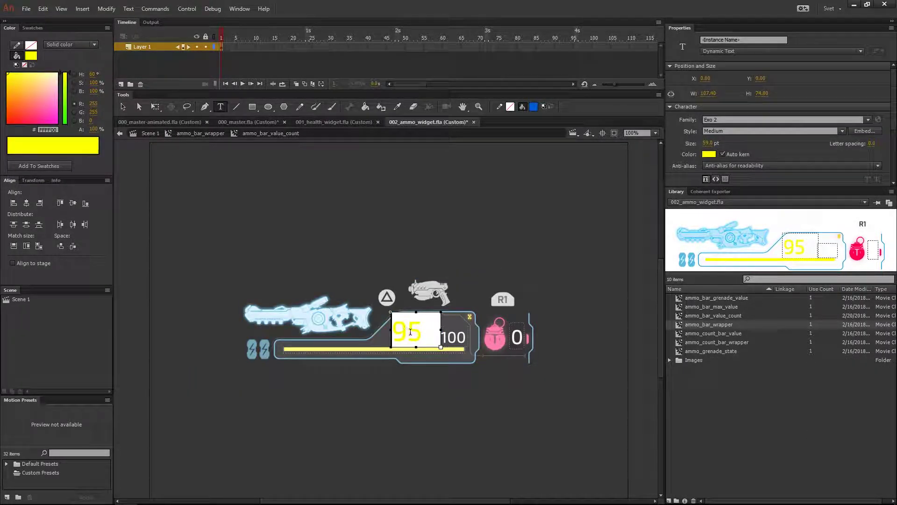
drag(410, 331, 392, 332)
text(8)
key(Escape)
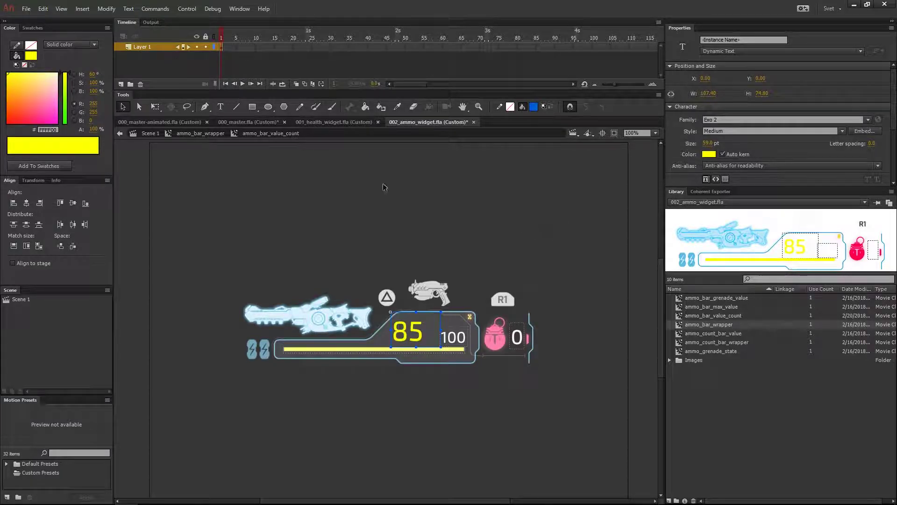
key(ctrl+s)
click(265, 122)
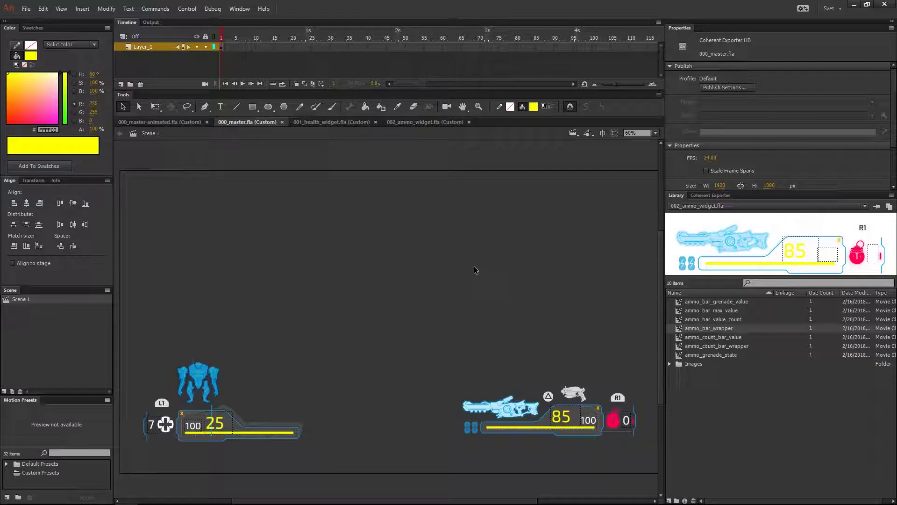